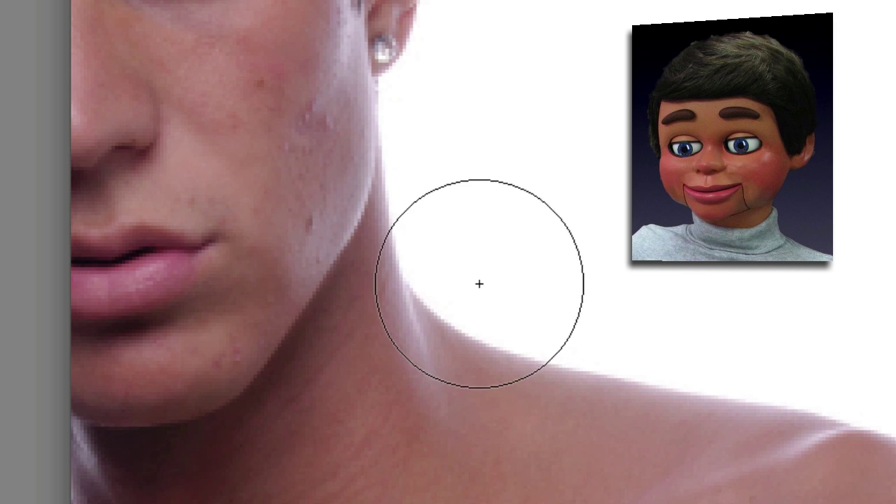
Erase the white background along the neck, earring and ear on the image's right side with the Background Eraser
left_click(510, 312)
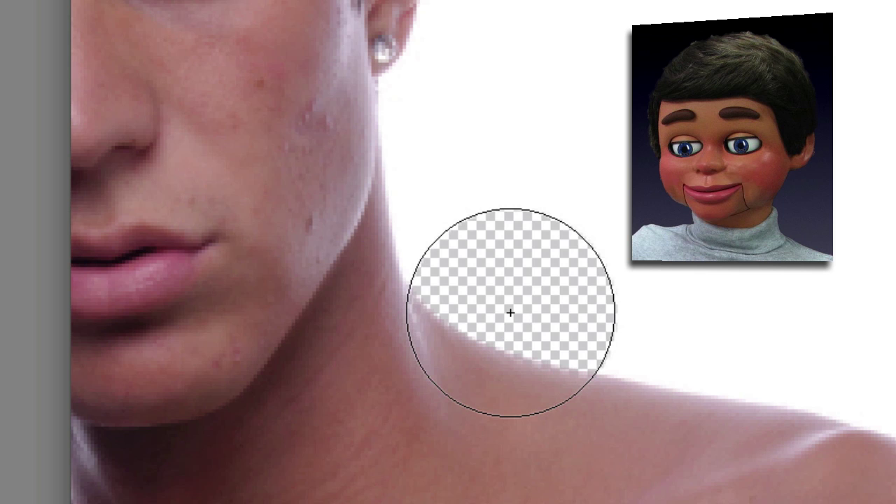
left_click(431, 209)
mouse_move(431, 209)
left_mouse_down()
mouse_move(431, 119)
mouse_move(413, 80)
left_mouse_up()
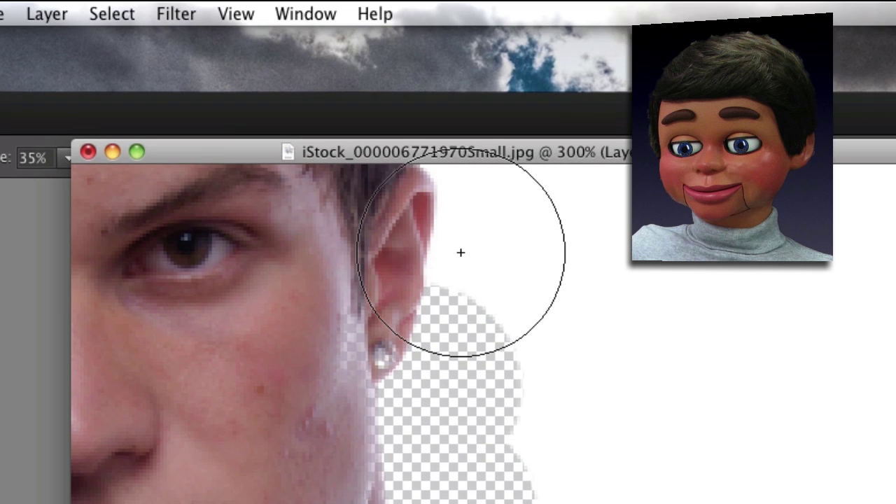
left_click(461, 137)
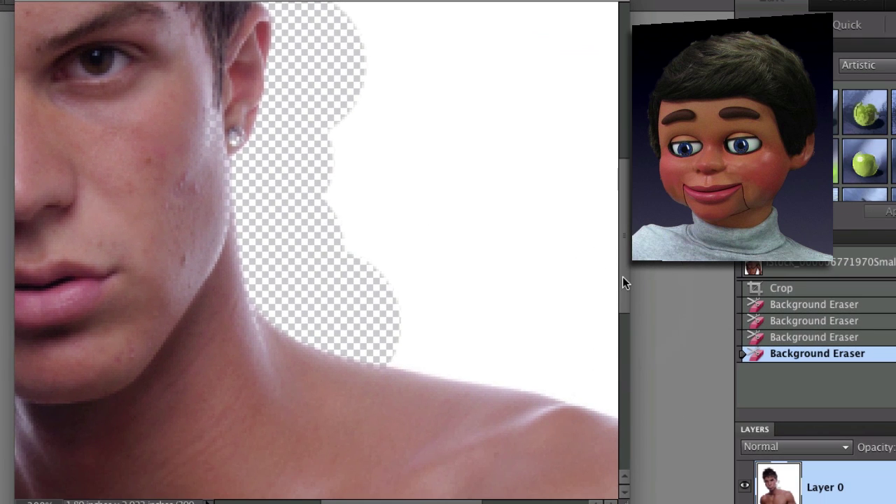
Erase the white background beside the man's hair, from above the right-hand ear up towards the crown, with the Background Eraser
mouse_move(623, 273)
left_mouse_down()
mouse_move(607, 181)
mouse_move(607, 205)
left_mouse_up()
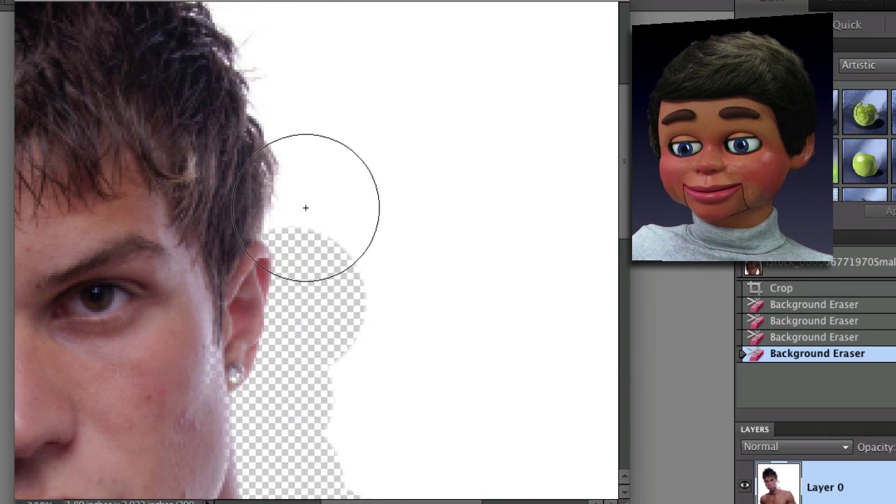
left_click_drag(304, 206, 302, 208)
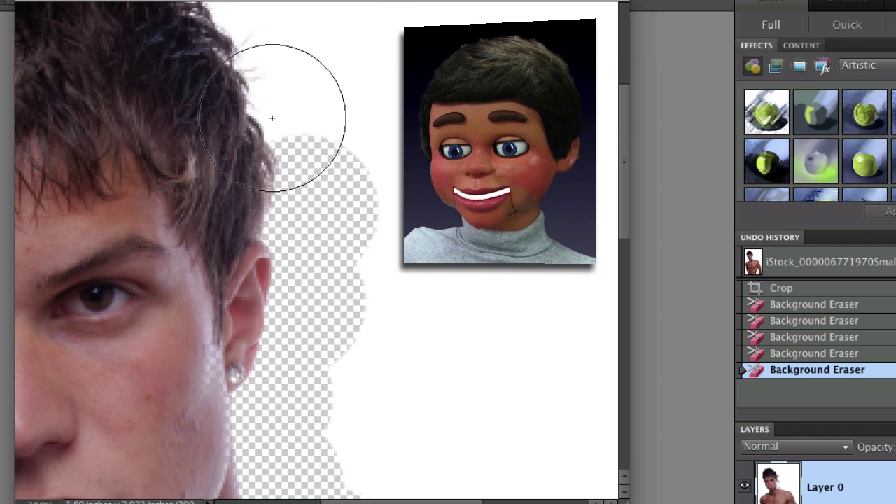
left_click_drag(272, 119, 272, 118)
scroll(265, 306, "up", 3)
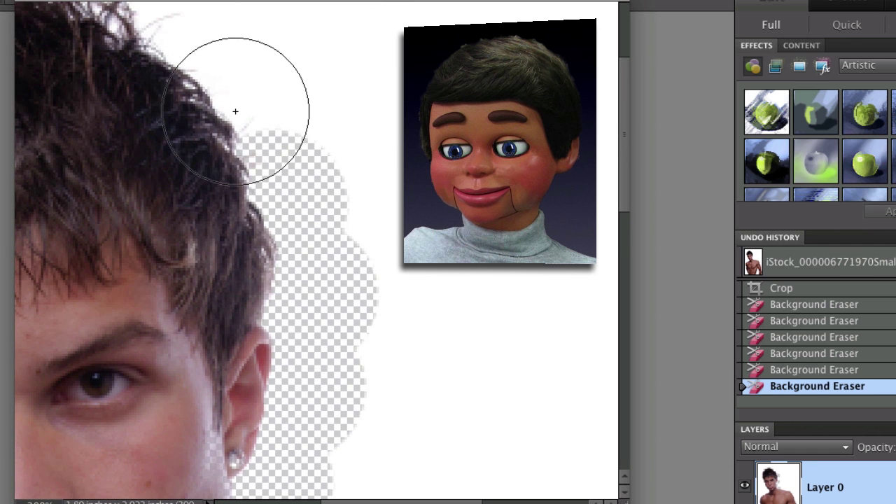
left_click(229, 107)
left_click(176, 36)
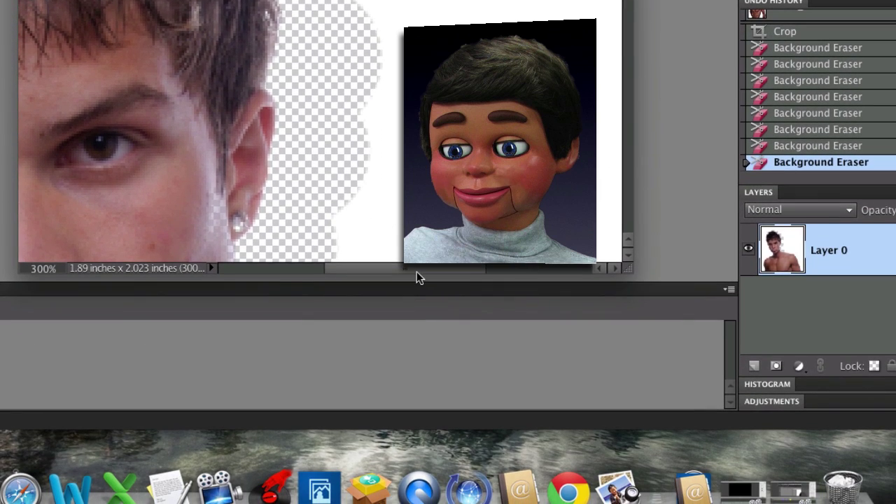
Erase the white background around the spiky hair across the top of the head with the Background Eraser
left_click_drag(416, 272, 370, 265)
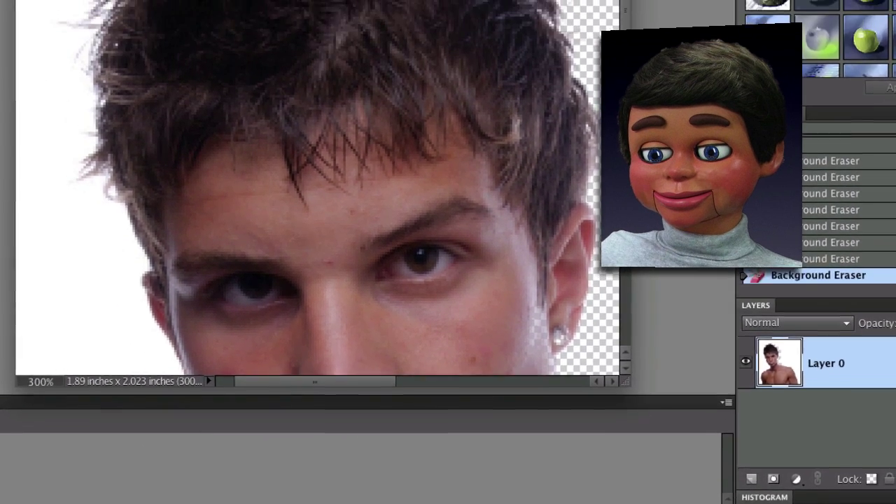
scroll(320, 131, "up", 3)
scroll(453, 46, "up", 2)
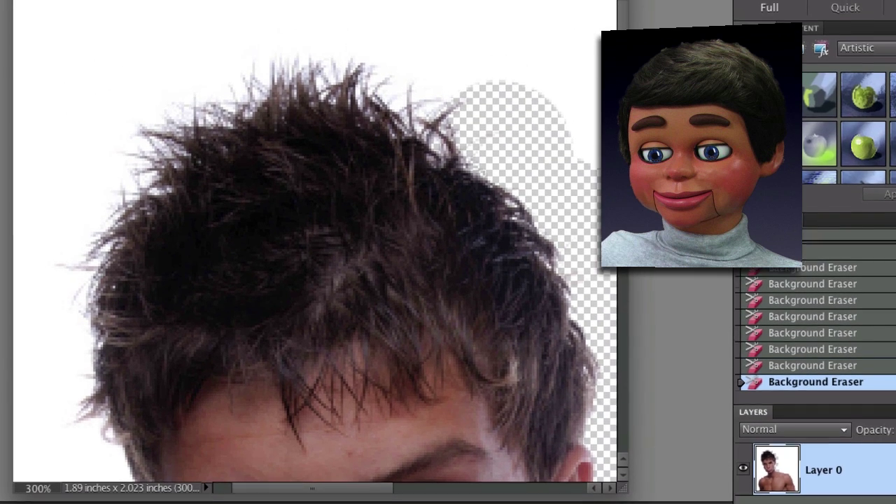
left_click_drag(425, 112, 427, 110)
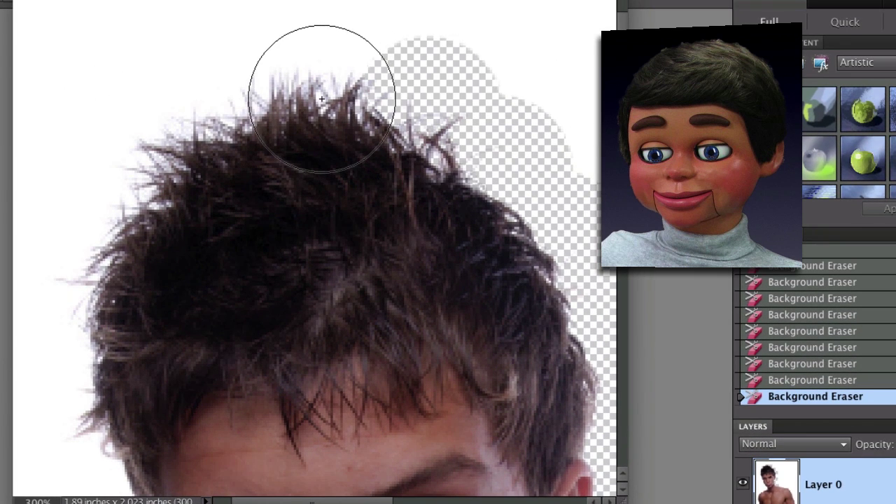
left_click_drag(322, 99, 323, 80)
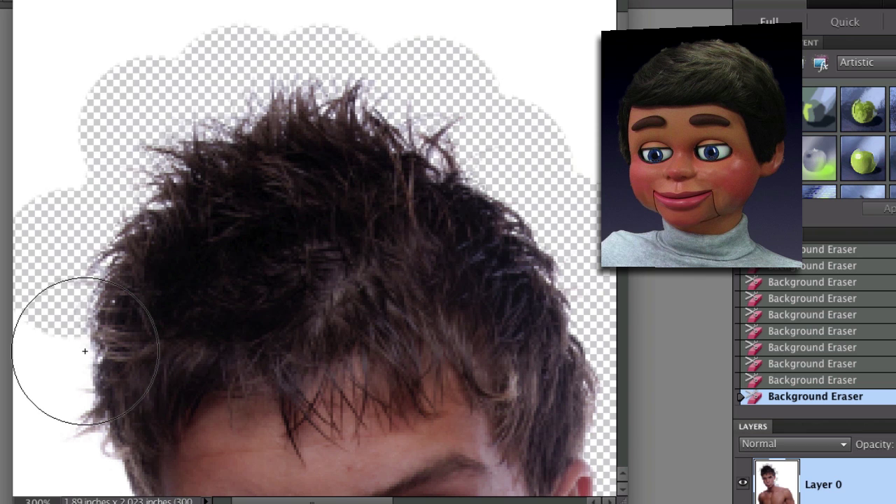
Erase the white background beside the hair and down to the ear on the image's left side
left_click(85, 351)
scroll(85, 350, "down", 3)
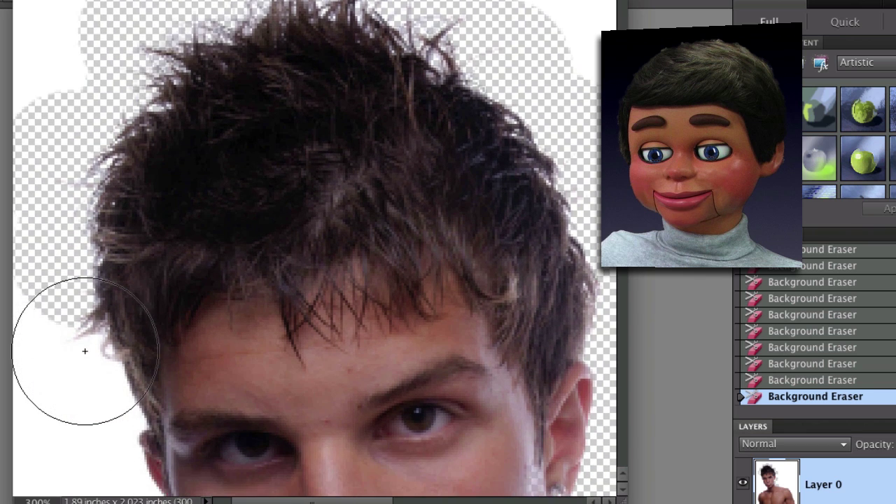
scroll(85, 351, "down", 1)
left_click(86, 321)
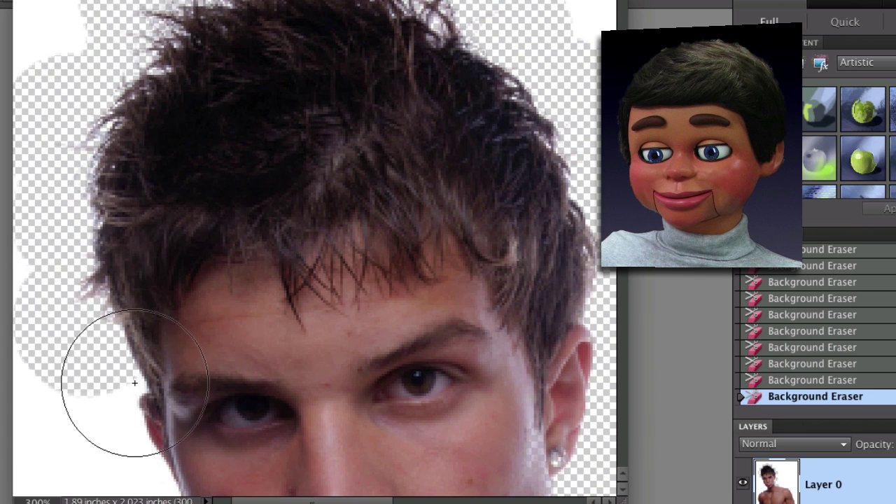
mouse_move(134, 383)
left_mouse_down()
mouse_move(103, 431)
mouse_move(124, 450)
left_mouse_up()
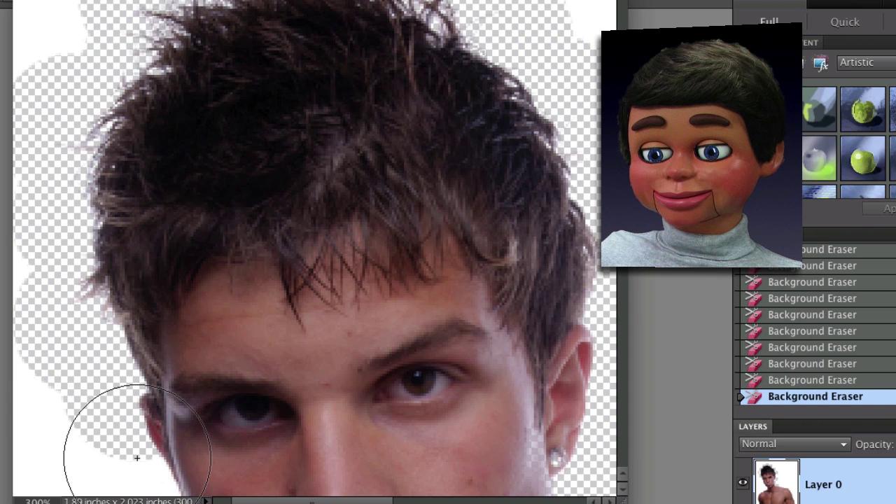
Erase the white background along the cheek and jaw on the image's left side
scroll(136, 458, "down", 3)
left_click(146, 381)
scroll(150, 384, "down", 2)
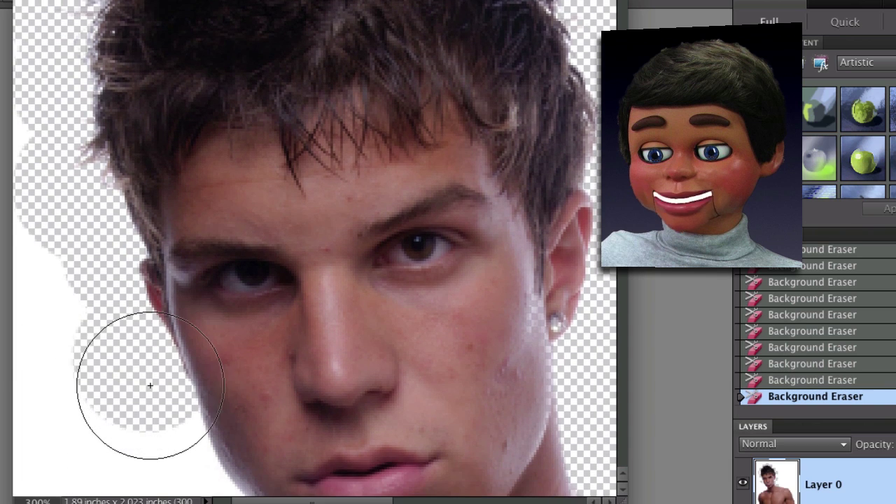
left_click(192, 413)
key("super+minus")
left_click(206, 420)
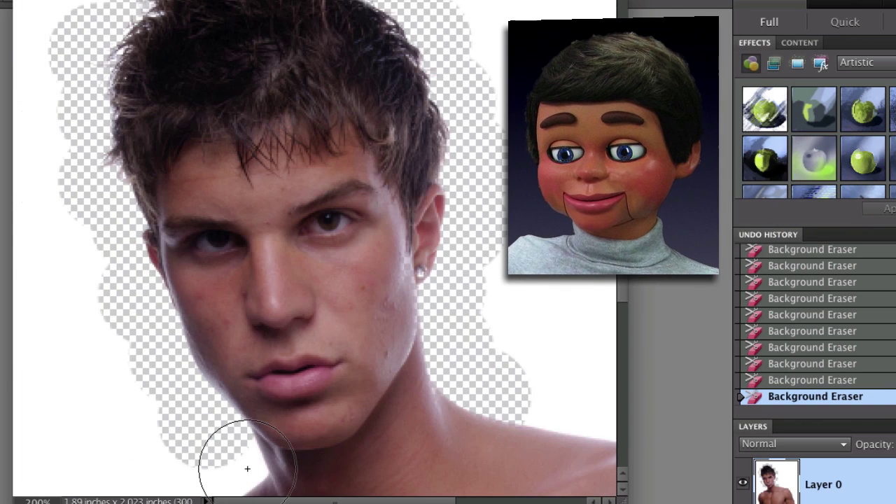
Erase the white background from the neck along the shoulder and down the arm on the image's left side
left_click(248, 468)
scroll(248, 468, "down", 4)
scroll(247, 468, "down", 1)
mouse_move(248, 468)
left_mouse_down()
mouse_move(184, 373)
mouse_move(115, 404)
mouse_move(98, 427)
mouse_move(64, 387)
mouse_move(65, 413)
mouse_move(40, 406)
left_mouse_up()
scroll(98, 428, "down", 3)
scroll(61, 411, "down", 5)
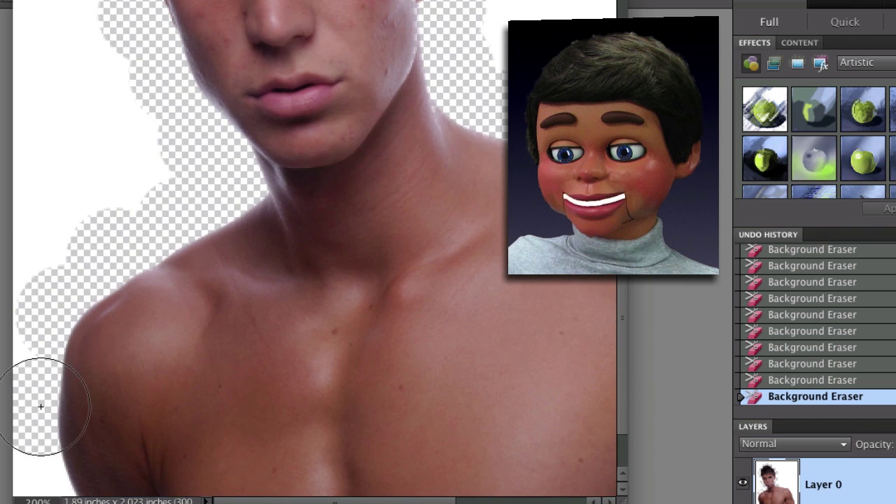
scroll(44, 411, "down", 3)
left_click(59, 415)
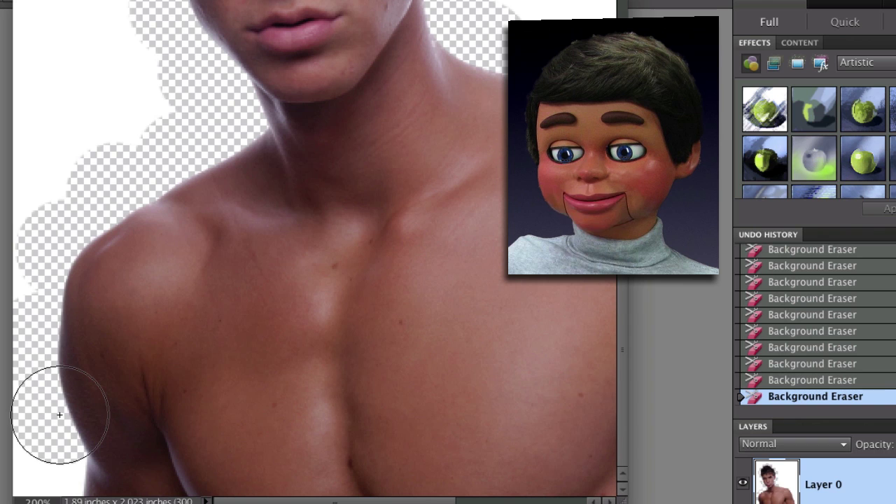
left_click_drag(60, 463, 50, 470)
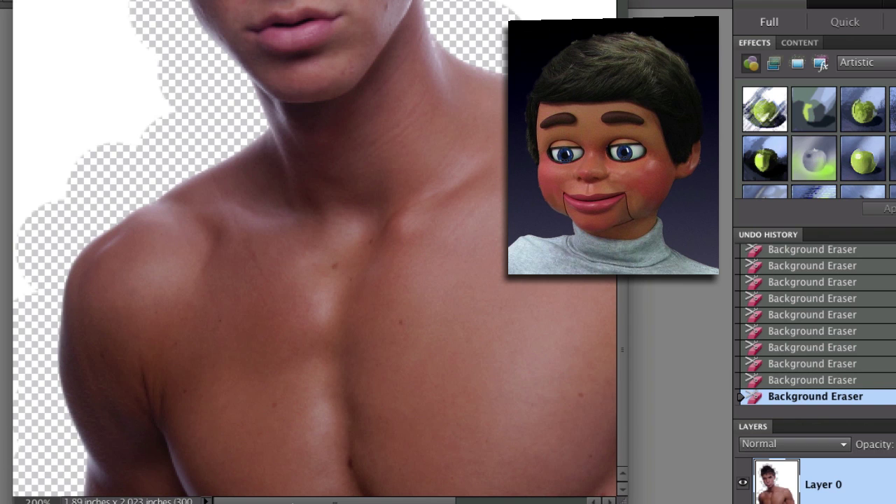
Erase the white background along the arm, shoulder and neck on the image's right side with the Background Eraser
scroll(315, 252, "right", 10)
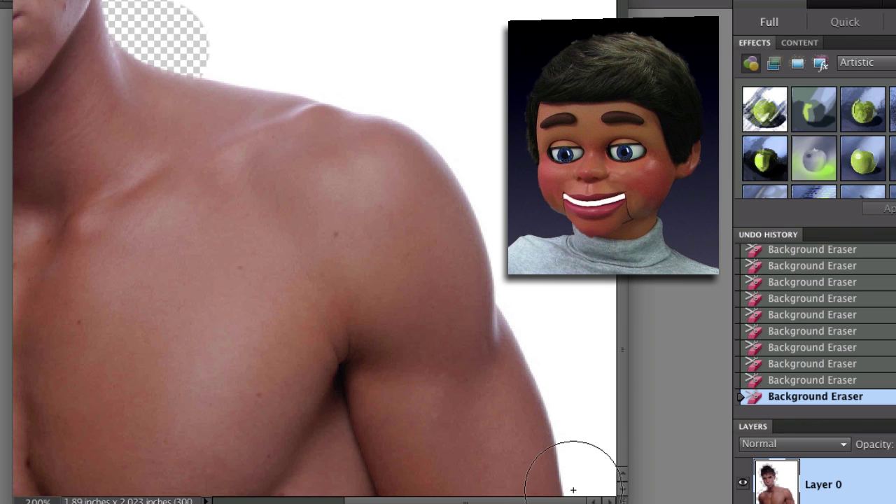
mouse_move(573, 490)
left_mouse_down()
mouse_move(580, 467)
mouse_move(565, 380)
mouse_move(515, 311)
mouse_move(511, 190)
mouse_move(472, 153)
left_mouse_up()
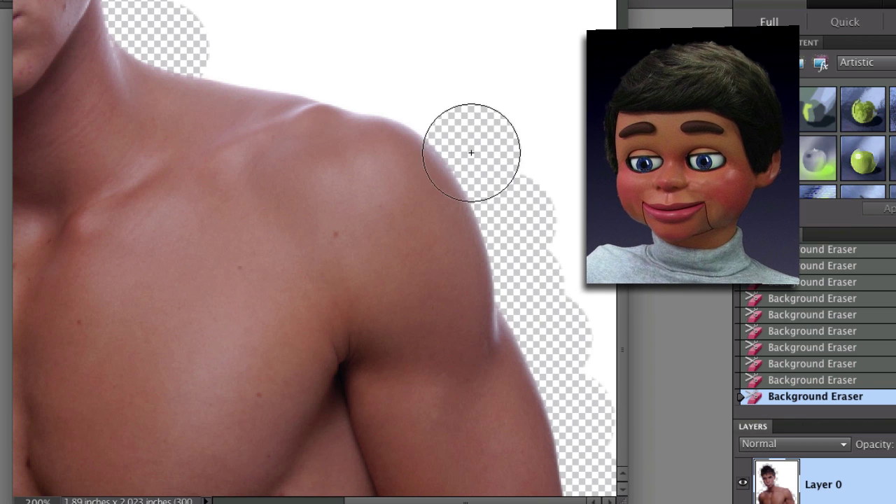
left_click(426, 103)
left_click_drag(369, 90, 243, 73)
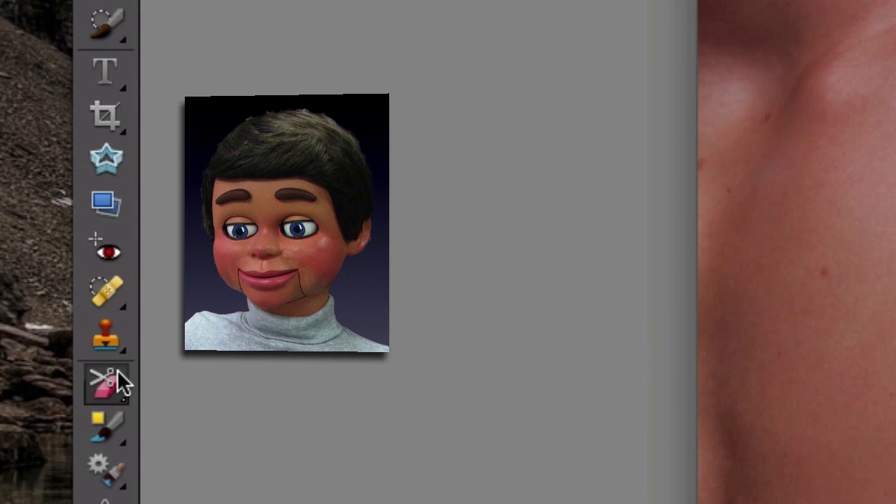
Switch to the regular Eraser and remove the remaining white areas away from the man's outline
right_click(116, 381)
left_click(185, 392)
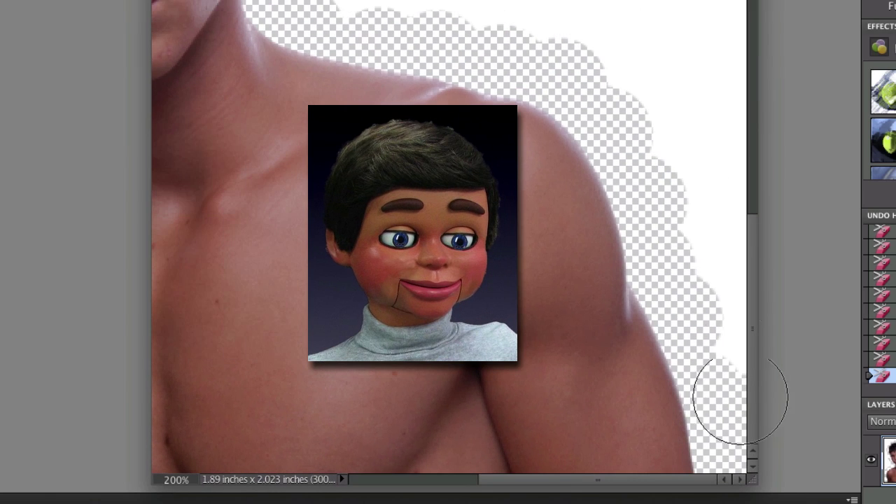
left_click_drag(829, 418, 844, 180)
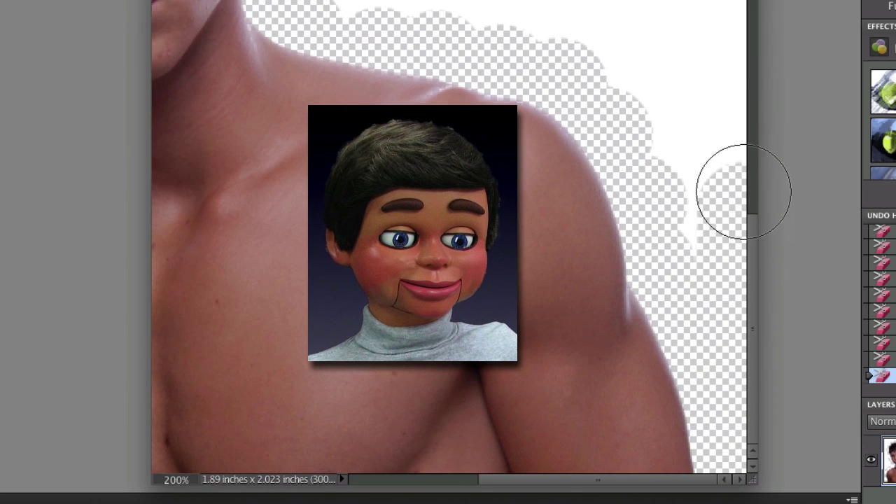
mouse_move(743, 192)
left_mouse_down()
mouse_move(743, 116)
mouse_move(718, 51)
mouse_move(734, 10)
mouse_move(718, 237)
mouse_move(683, 141)
mouse_move(658, 14)
mouse_move(652, 40)
mouse_move(409, 12)
left_mouse_up()
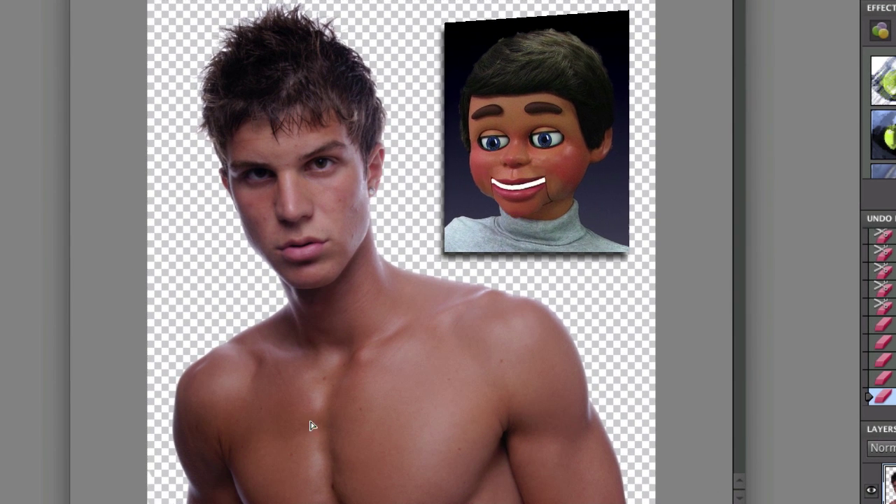
Reposition the cut-out man with the Move tool, then add a new layer placed beneath Layer 0
mouse_move(310, 423)
left_mouse_down()
mouse_move(388, 418)
mouse_move(314, 435)
left_mouse_up()
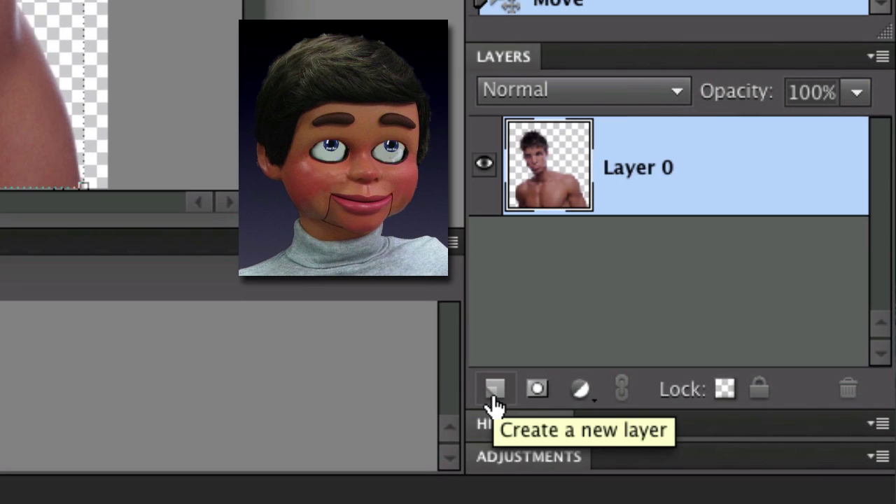
left_click(495, 395)
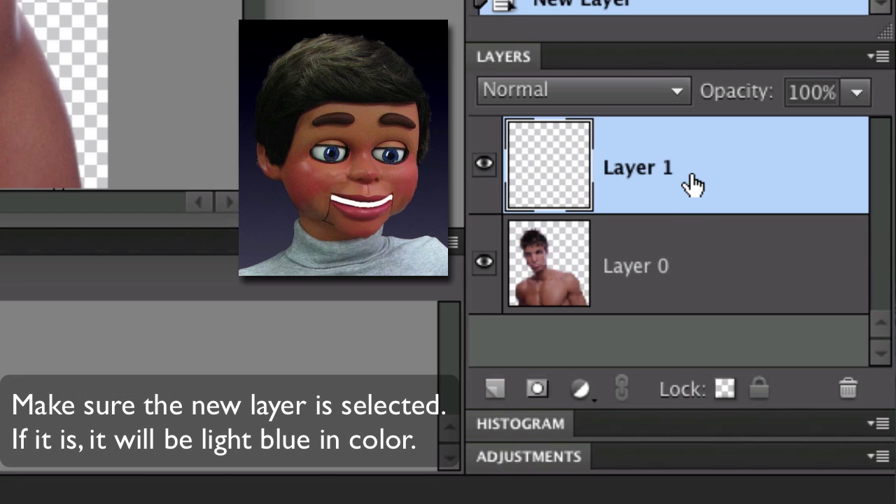
left_click_drag(692, 202, 688, 323)
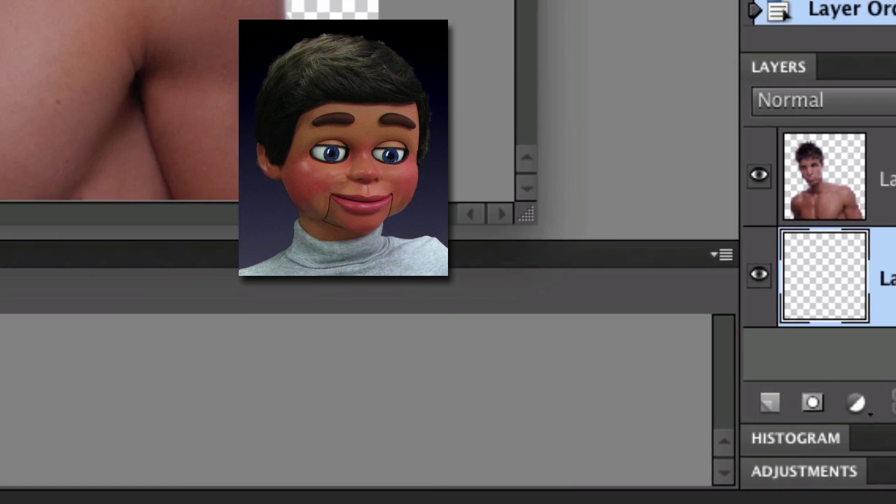
Cover the canvas behind the man with a blue shape using the Rectangle tool
key("x")
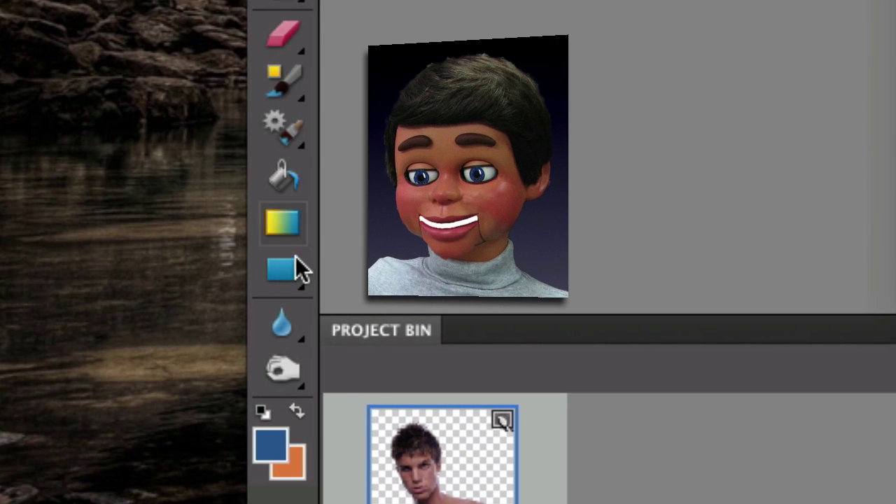
left_click(292, 267)
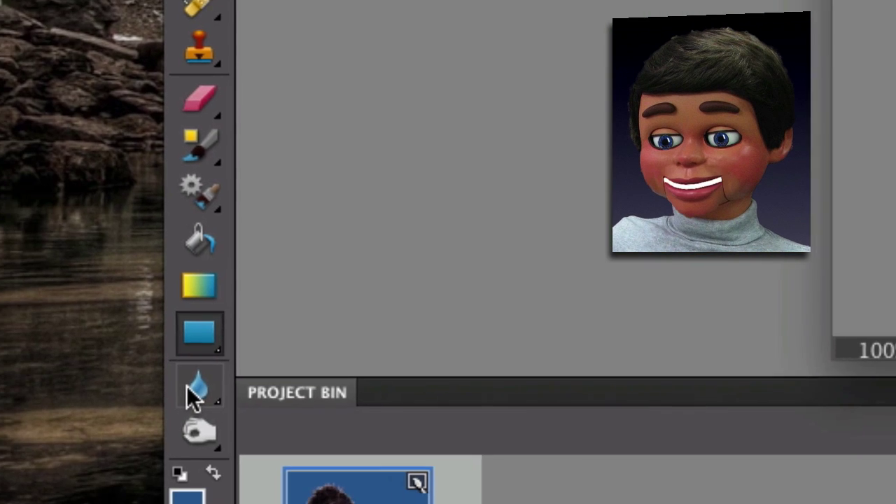
Darken the light fringe around the man's outline on Layer 0 with the Burn tool, leaving the blue shape unsimplified
left_click(204, 409)
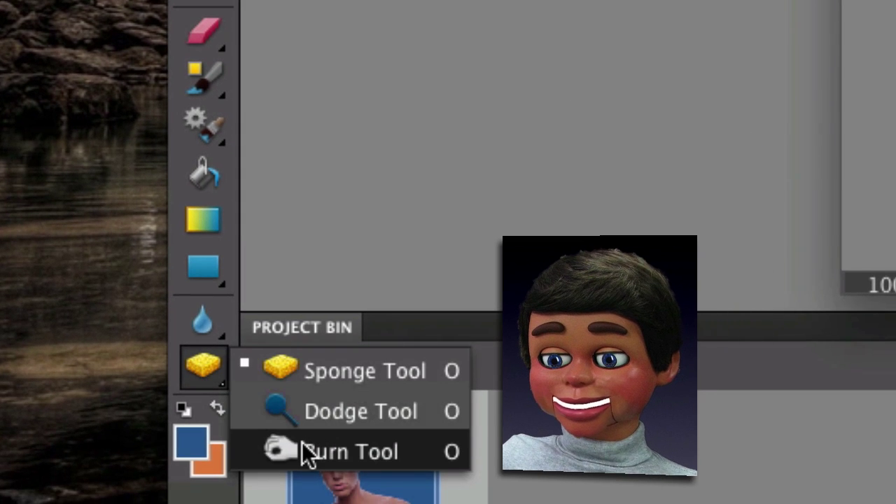
left_click(302, 452)
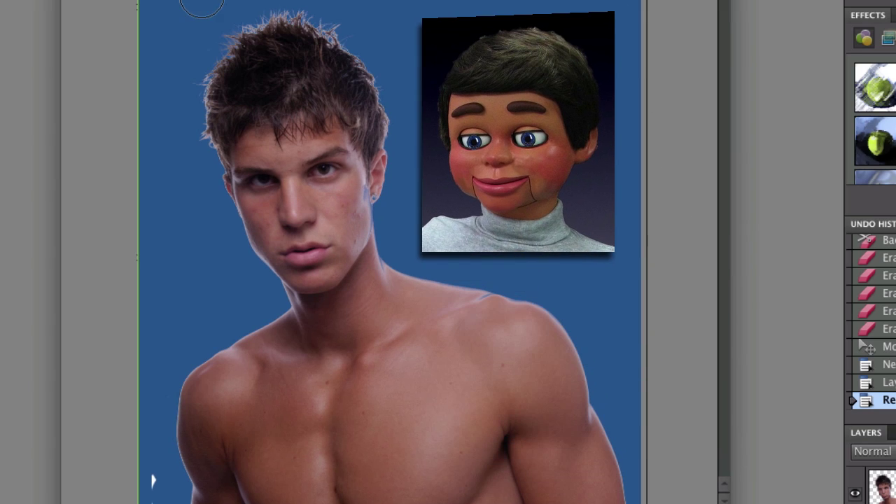
left_click(226, 37)
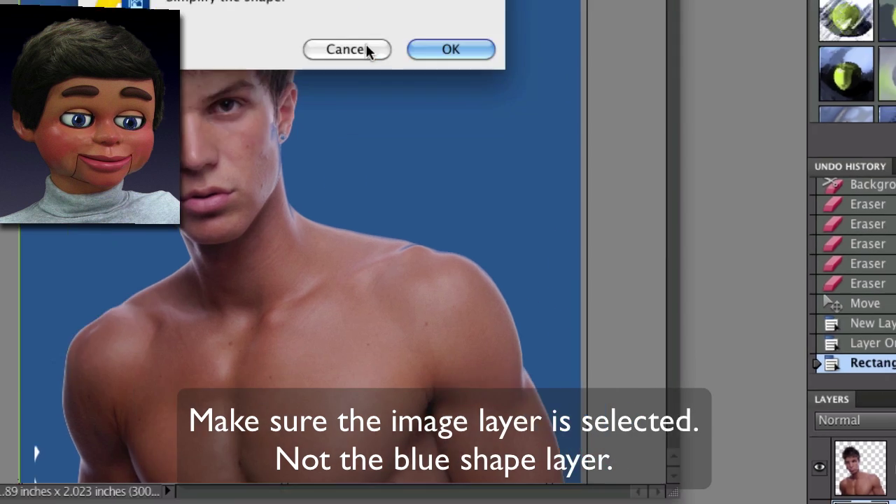
left_click(448, 115)
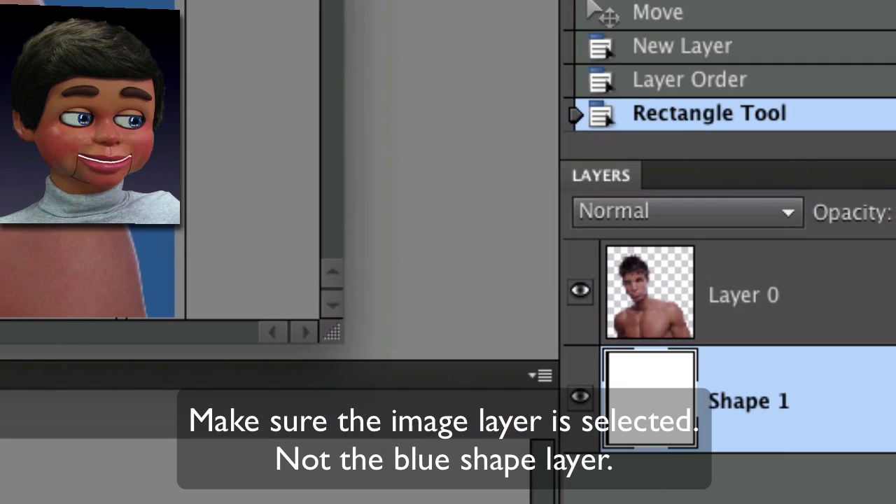
left_click(786, 316)
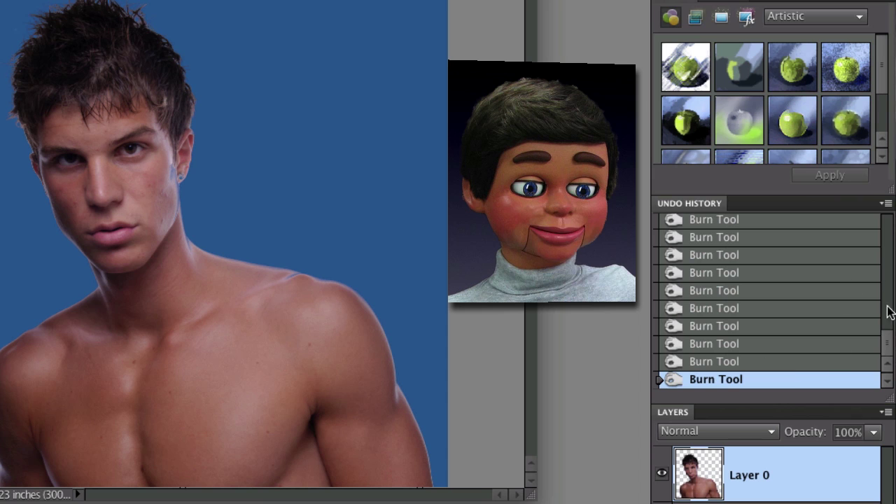
Roll back the Burn strokes to the Rectangle Tool history state and fill the blue backdrop with olive green using the Paint Bucket
scroll(888, 329, "up", 3)
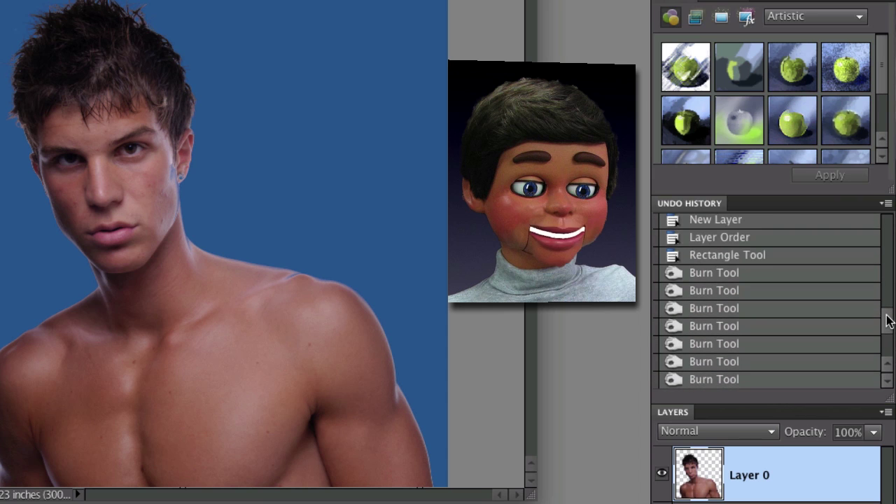
left_click(746, 259)
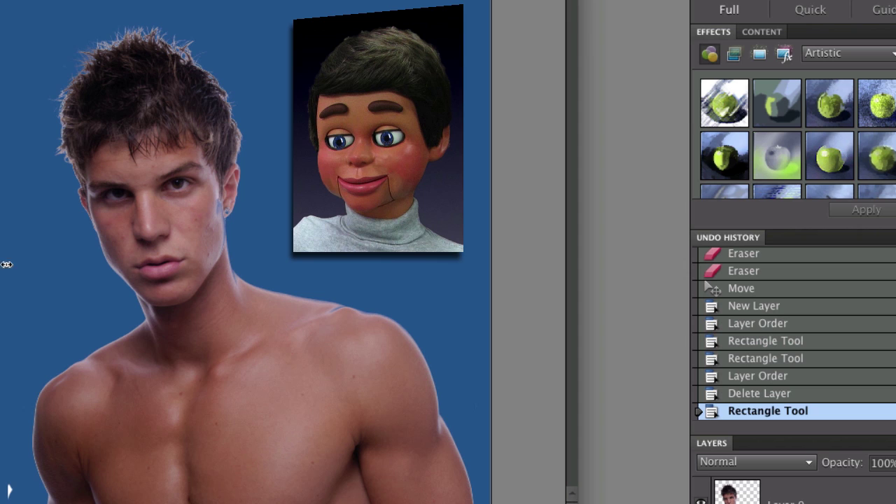
left_click(10, 259)
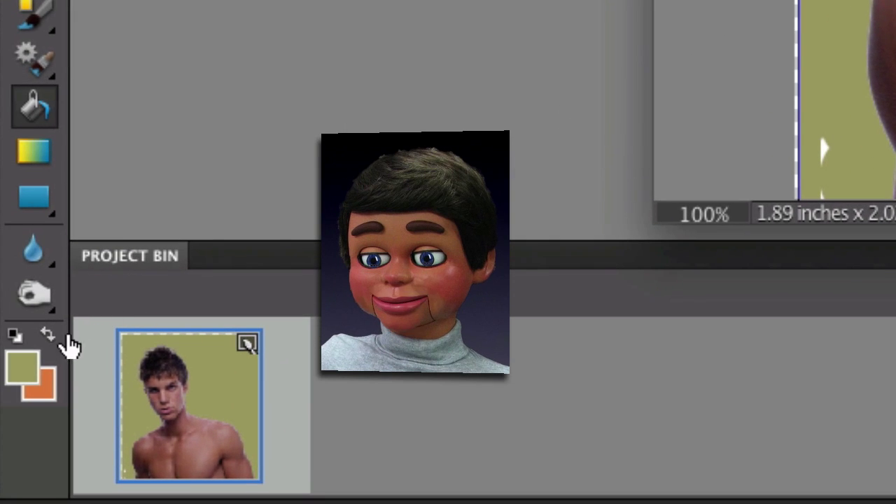
Set the foreground color to muted teal #84adaf and fill the backdrop behind the man with it using the Paint Bucket
left_click(35, 369)
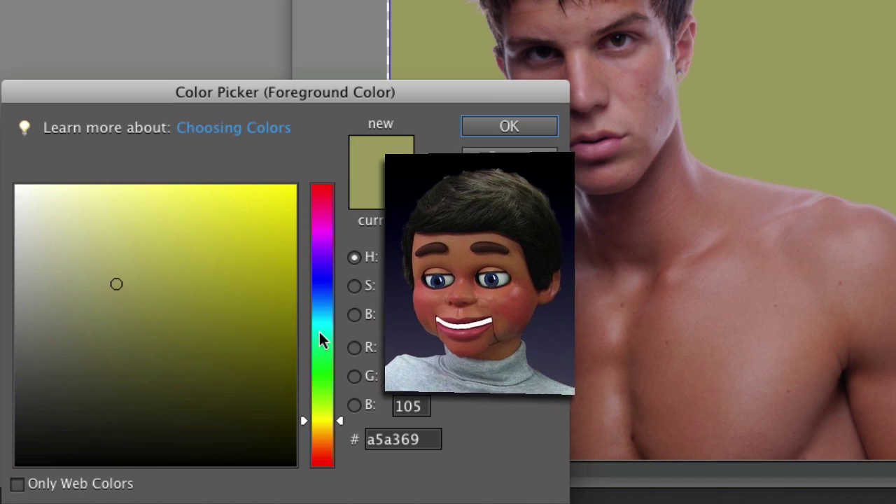
left_click(400, 264)
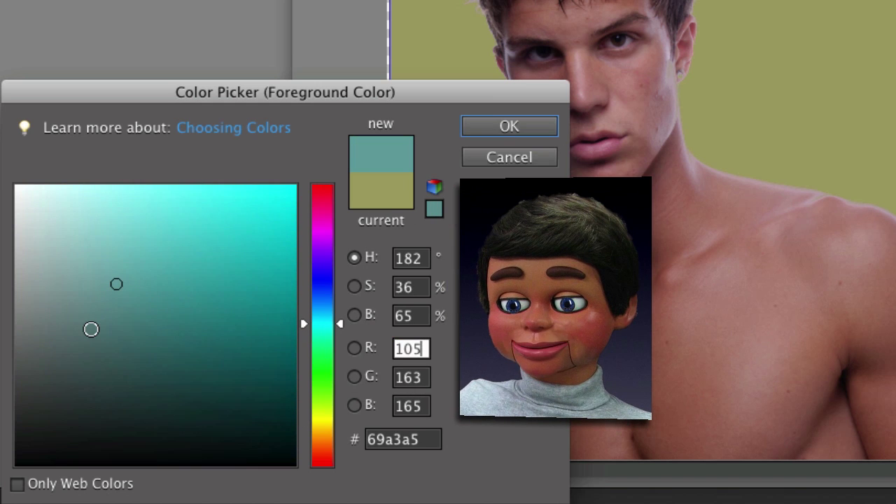
left_click(84, 273)
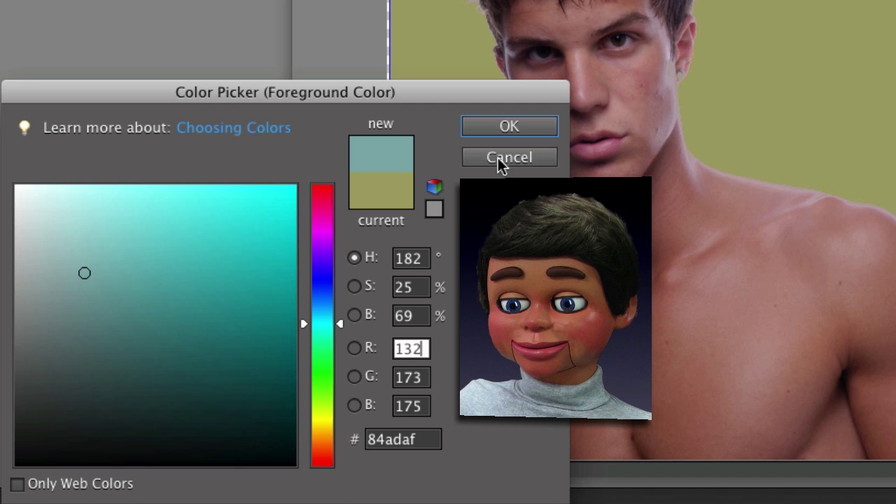
left_click(500, 129)
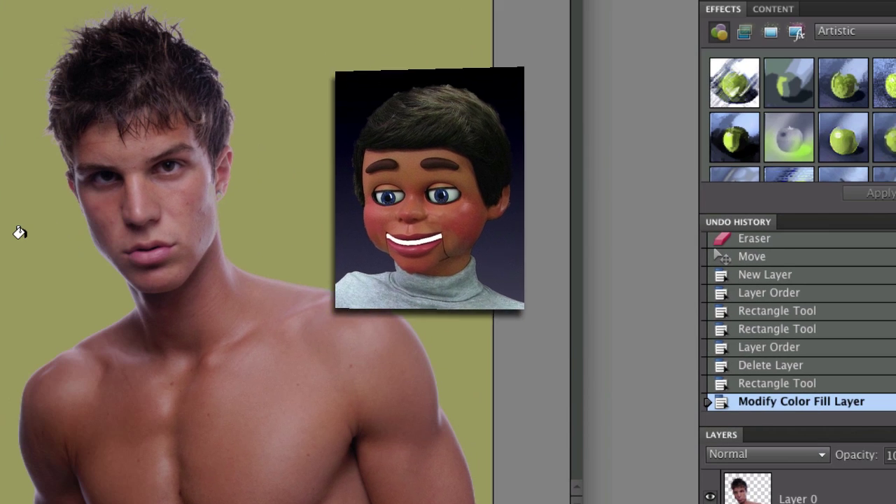
left_click(19, 233)
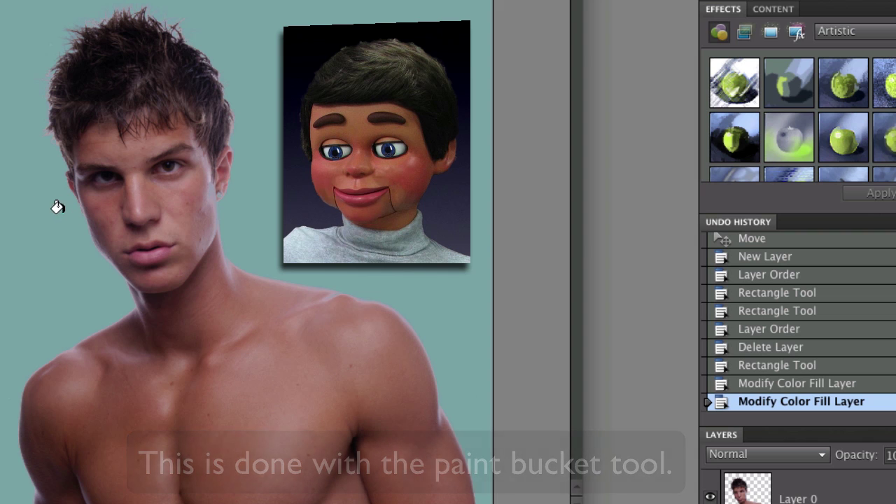
left_click(24, 197)
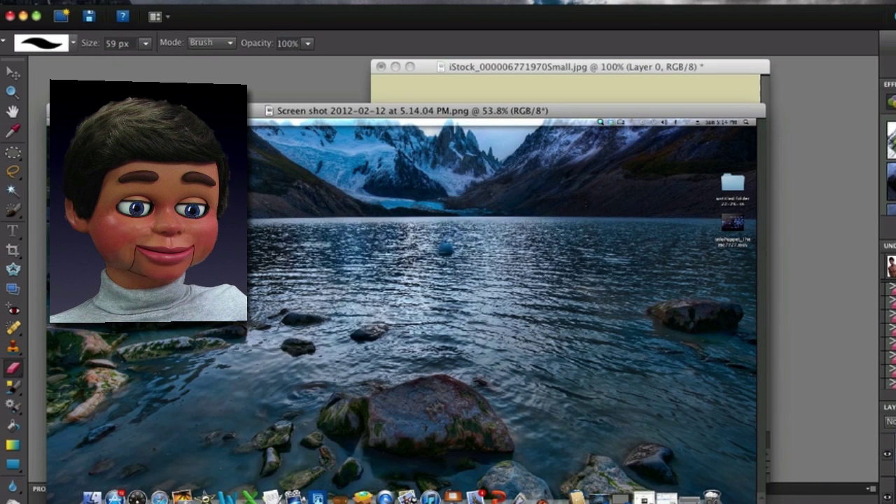
Bring the cut-out man from his own document into the lake landscape image with the Move tool and place him at its lower edge
left_click(577, 83)
left_click_drag(576, 68, 683, 80)
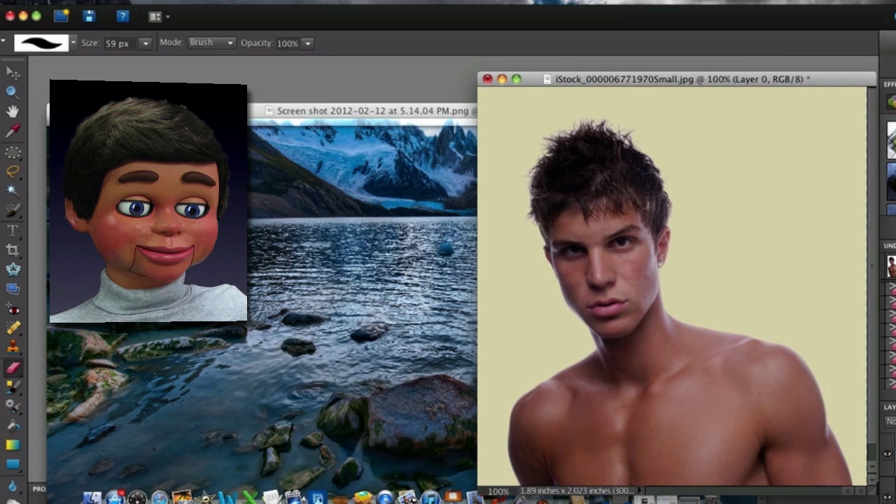
left_click(12, 73)
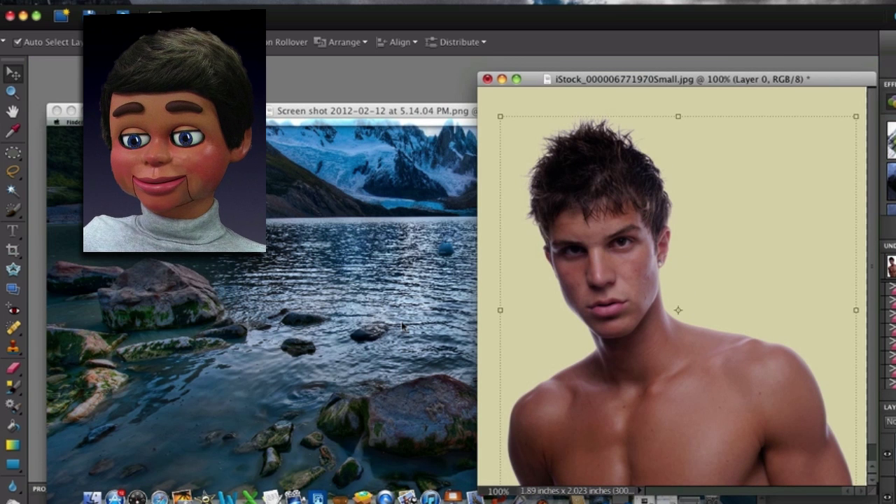
left_click_drag(609, 275, 224, 282)
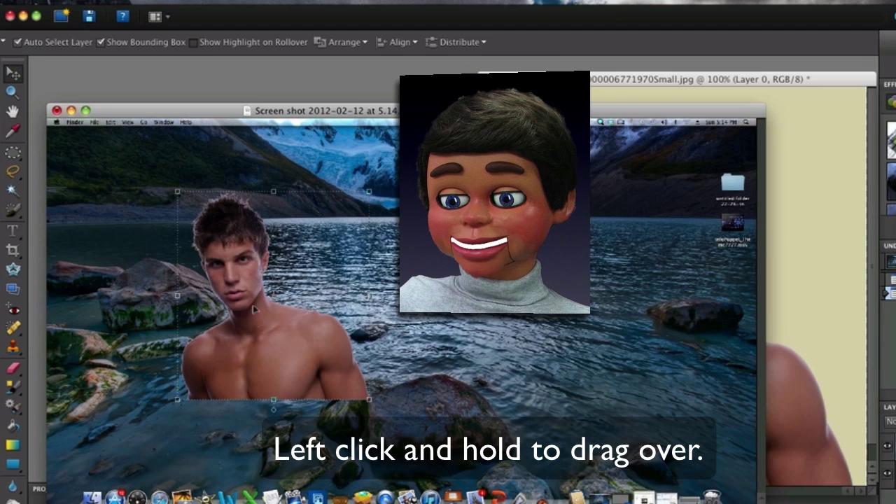
left_click_drag(265, 358, 258, 471)
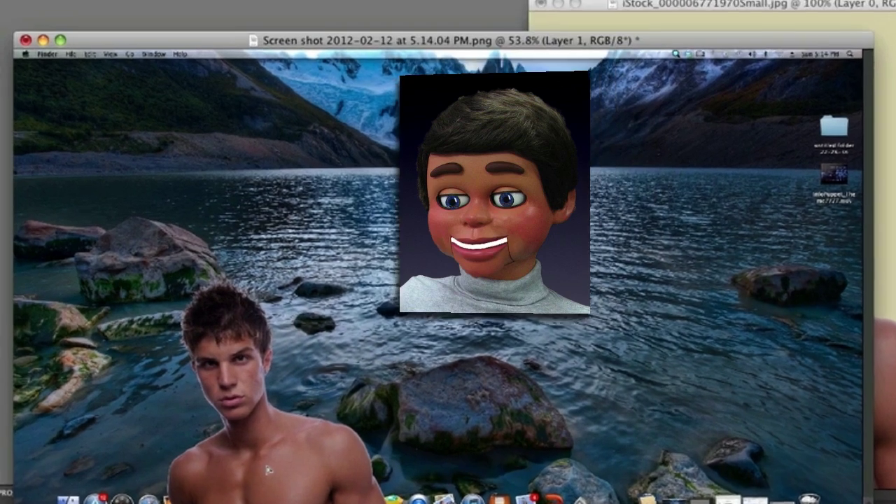